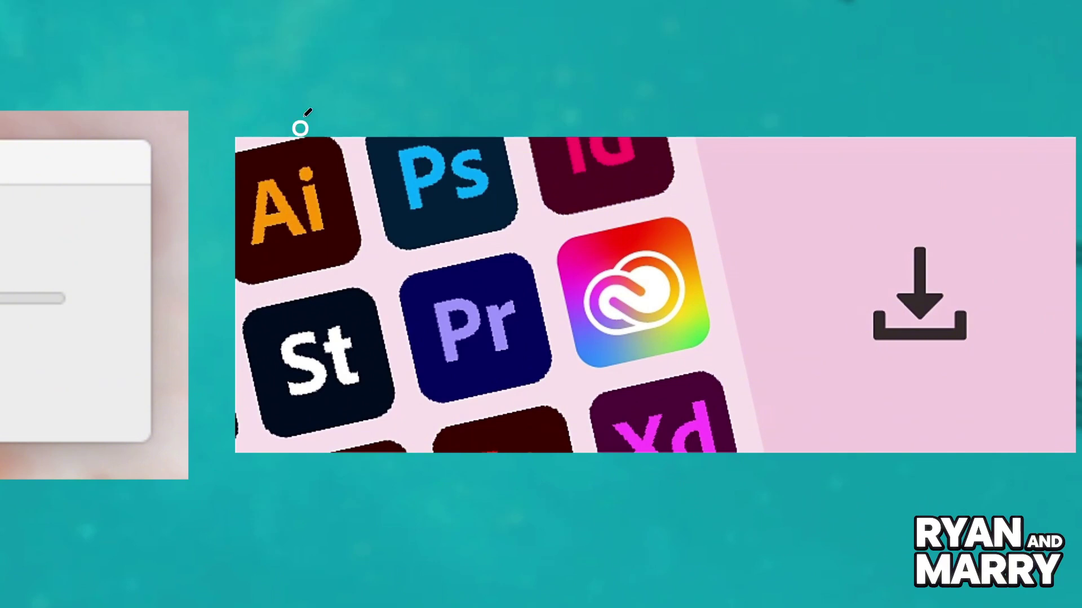
Step: Draw a red stroke above the Ai/Ps icons and circle the download arrow
{"action": "left_click_drag", "start_coordinate": [276, 49], "coordinate": [406, 106]}
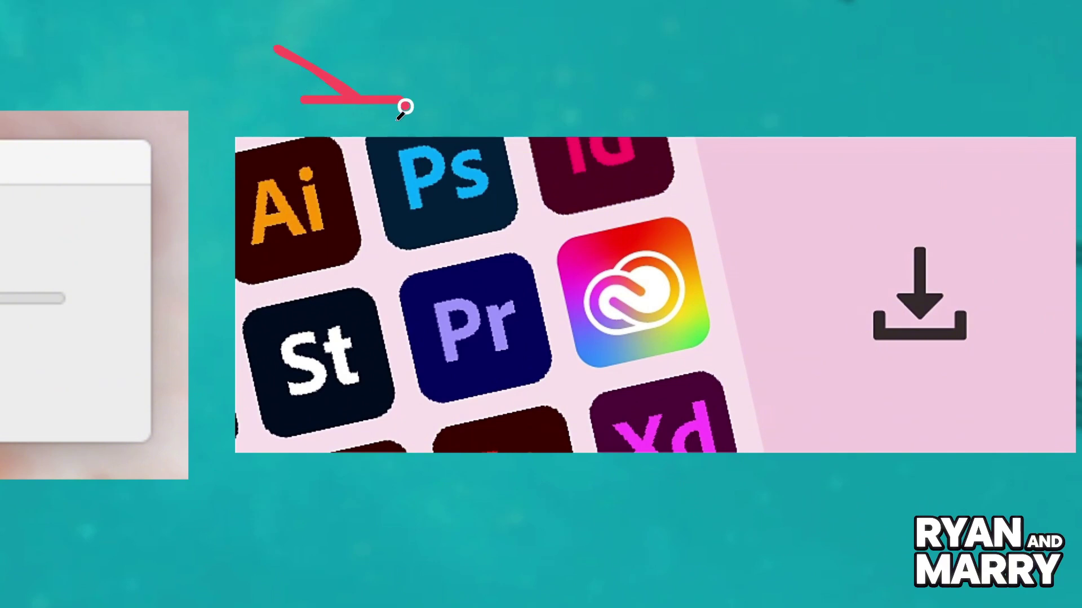
{"action": "mouse_move", "coordinate": [962, 207]}
{"action": "left_mouse_down"}
{"action": "mouse_move", "coordinate": [892, 196]}
{"action": "mouse_move", "coordinate": [922, 207]}
{"action": "mouse_move", "coordinate": [907, 222]}
{"action": "left_mouse_up"}
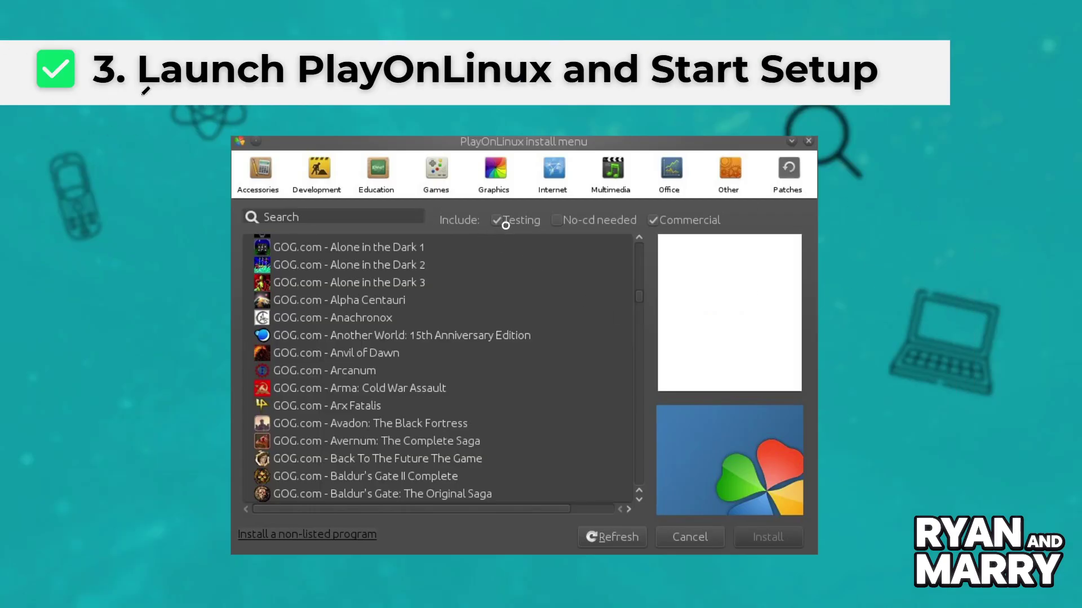
Step: Underline the install menu title, then circle Install and 'Install a non-listed program'
{"action": "left_click_drag", "start_coordinate": [141, 103], "coordinate": [924, 102]}
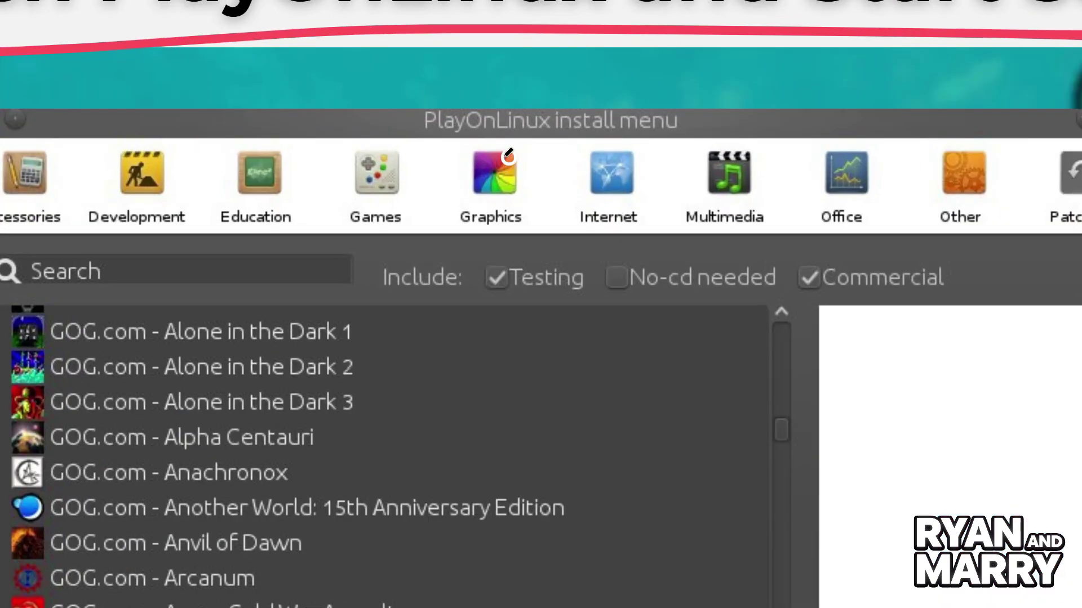
{"action": "left_click_drag", "start_coordinate": [430, 144], "coordinate": [638, 143]}
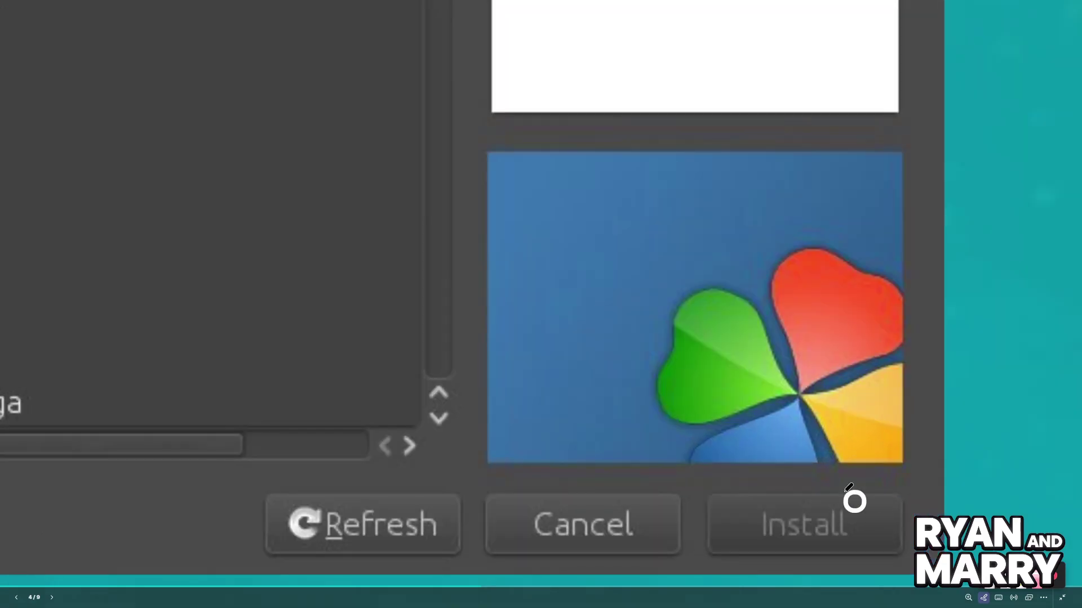
{"action": "left_click_drag", "start_coordinate": [853, 500], "coordinate": [880, 484]}
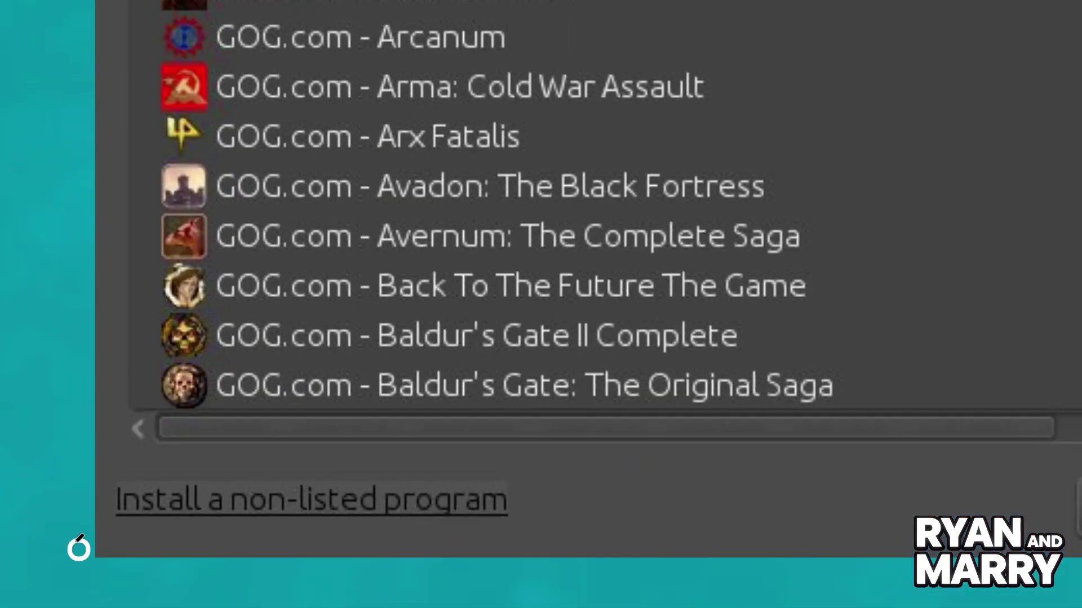
{"action": "left_click_drag", "start_coordinate": [76, 534], "coordinate": [34, 510]}
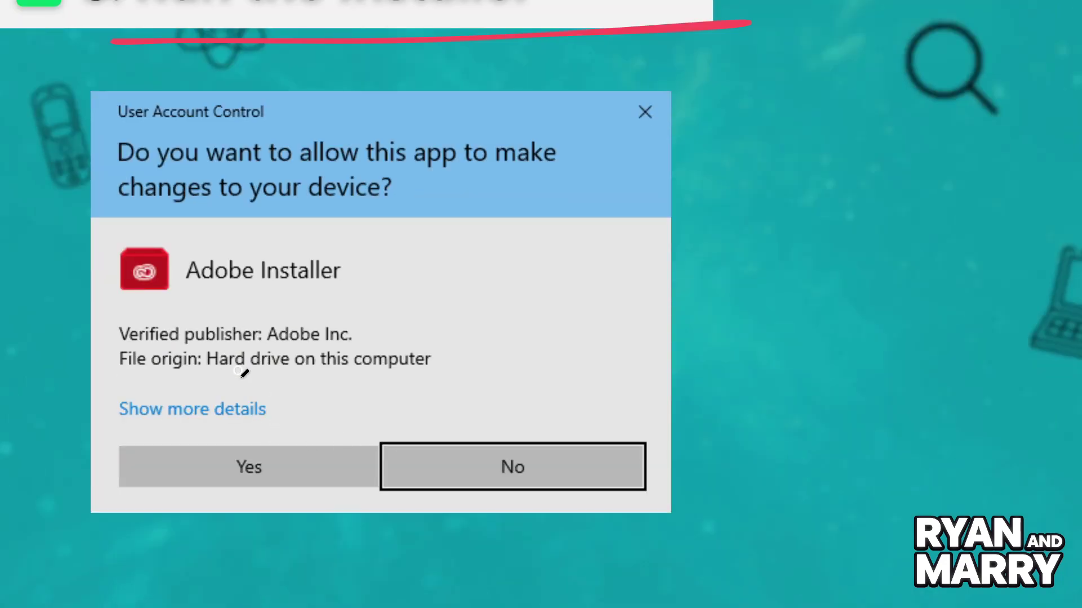
Step: Circle the Yes button on the Adobe Installer prompt and draw a checkmark beside it
{"action": "left_click_drag", "start_coordinate": [250, 383], "coordinate": [245, 391]}
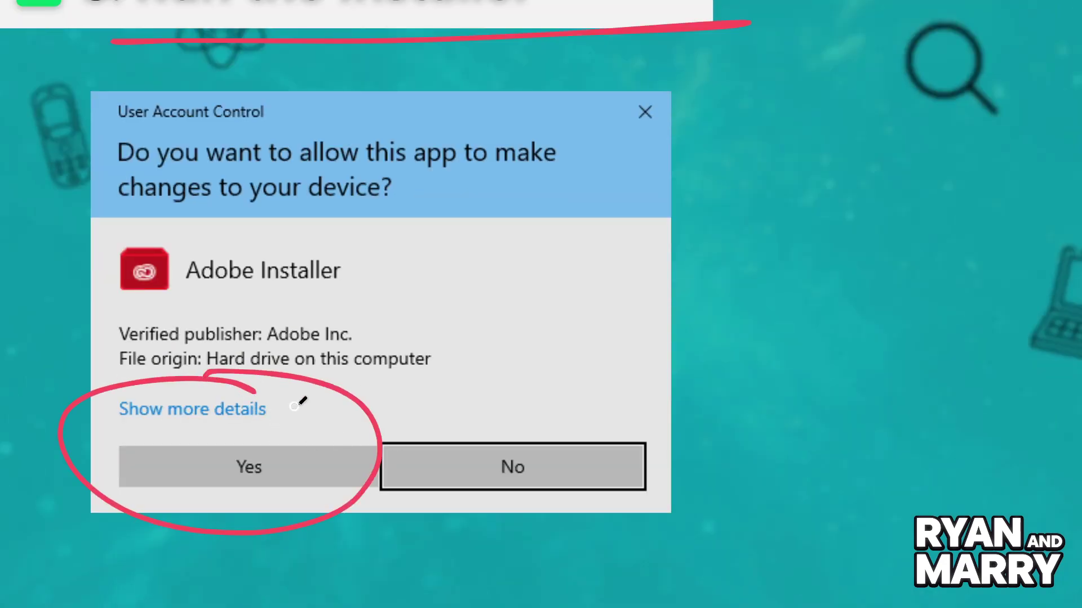
{"action": "mouse_move", "coordinate": [732, 322]}
{"action": "left_mouse_down"}
{"action": "mouse_move", "coordinate": [770, 371]}
{"action": "mouse_move", "coordinate": [962, 151]}
{"action": "left_mouse_up"}
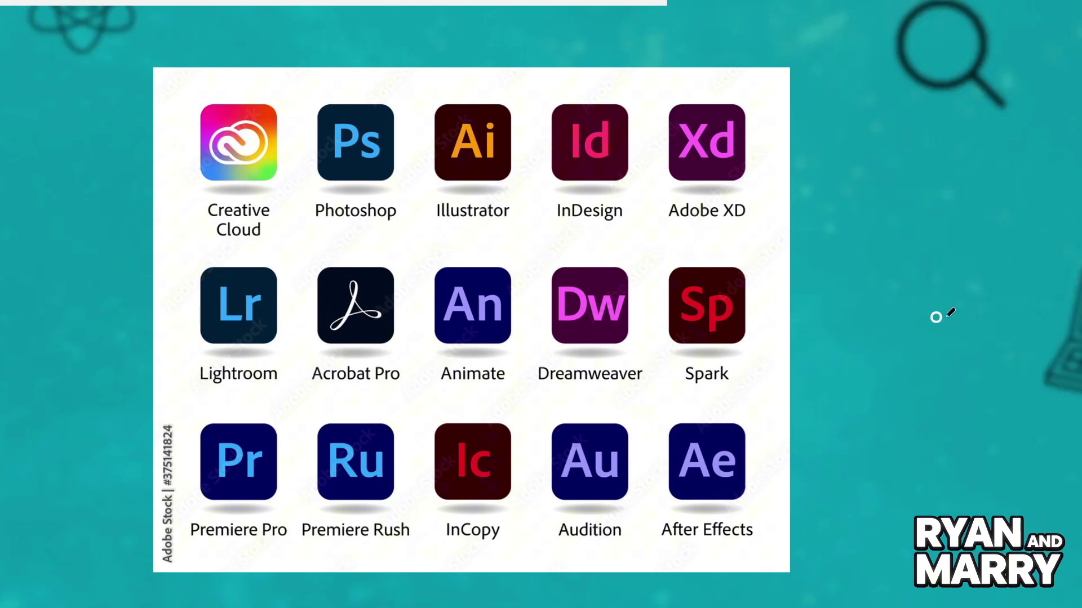
Step: Draw a red arrow curve beside the Adobe icon grid
{"action": "mouse_move", "coordinate": [995, 330]}
{"action": "left_mouse_down"}
{"action": "mouse_move", "coordinate": [924, 233]}
{"action": "mouse_move", "coordinate": [893, 245]}
{"action": "mouse_move", "coordinate": [900, 207]}
{"action": "left_mouse_up"}
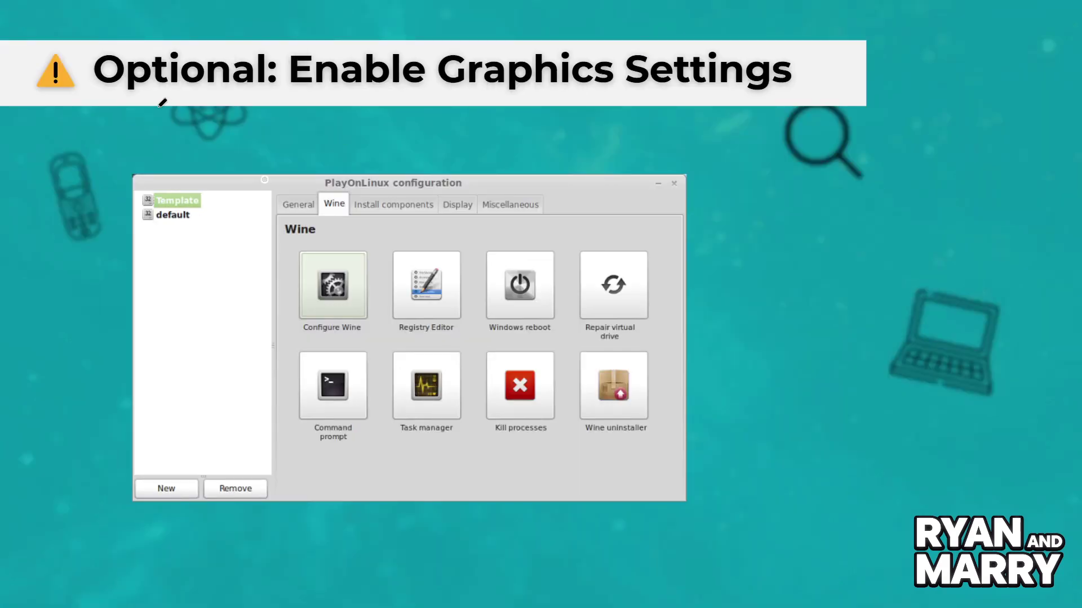
Step: Underline the optional graphics banner and the 'PlayOnLinux configuration' title, thickening the title underline's start
{"action": "left_click_drag", "start_coordinate": [77, 113], "coordinate": [930, 107]}
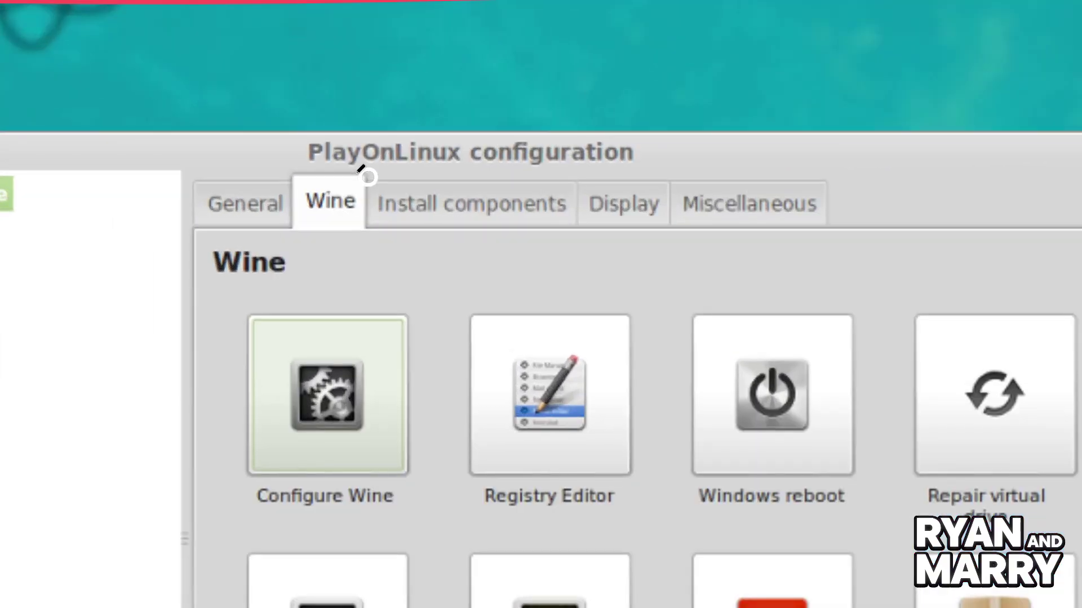
{"action": "left_click_drag", "start_coordinate": [274, 166], "coordinate": [796, 145]}
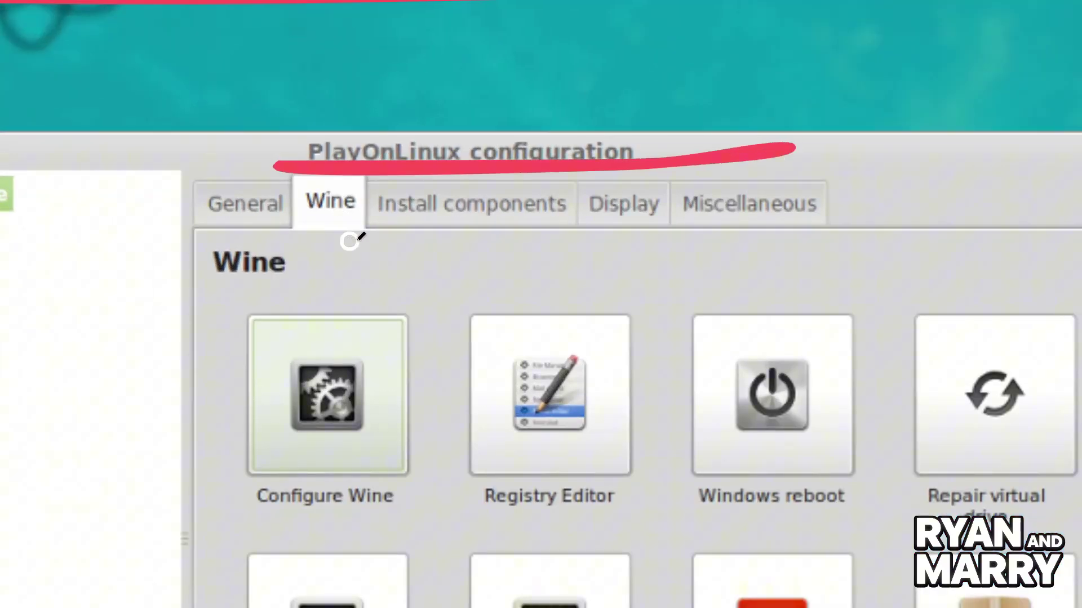
{"action": "mouse_move", "coordinate": [338, 161]}
{"action": "left_mouse_down"}
{"action": "mouse_move", "coordinate": [275, 173]}
{"action": "mouse_move", "coordinate": [338, 169]}
{"action": "left_mouse_up"}
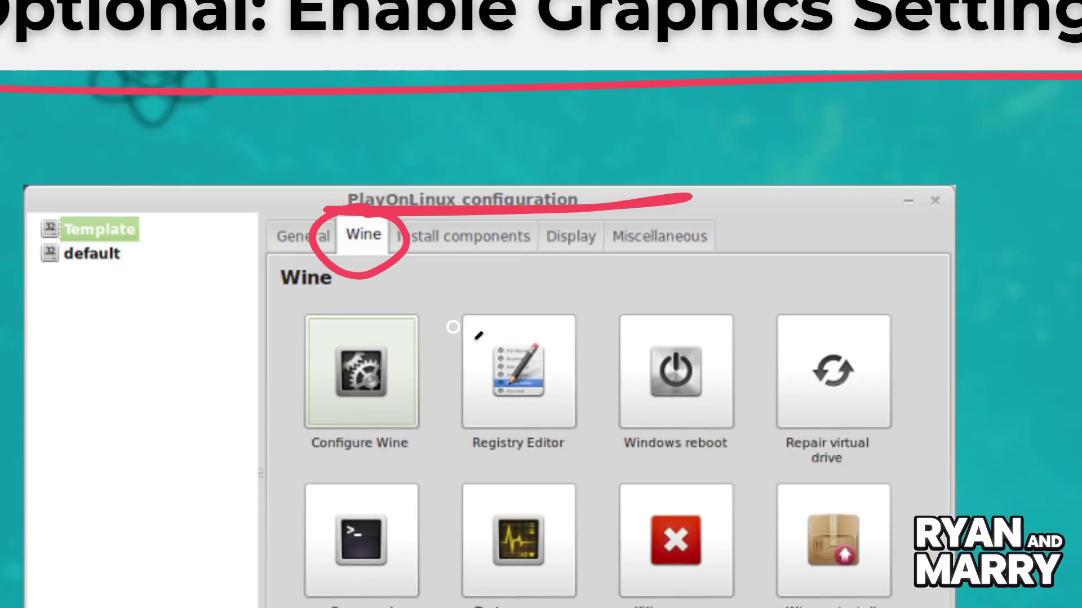